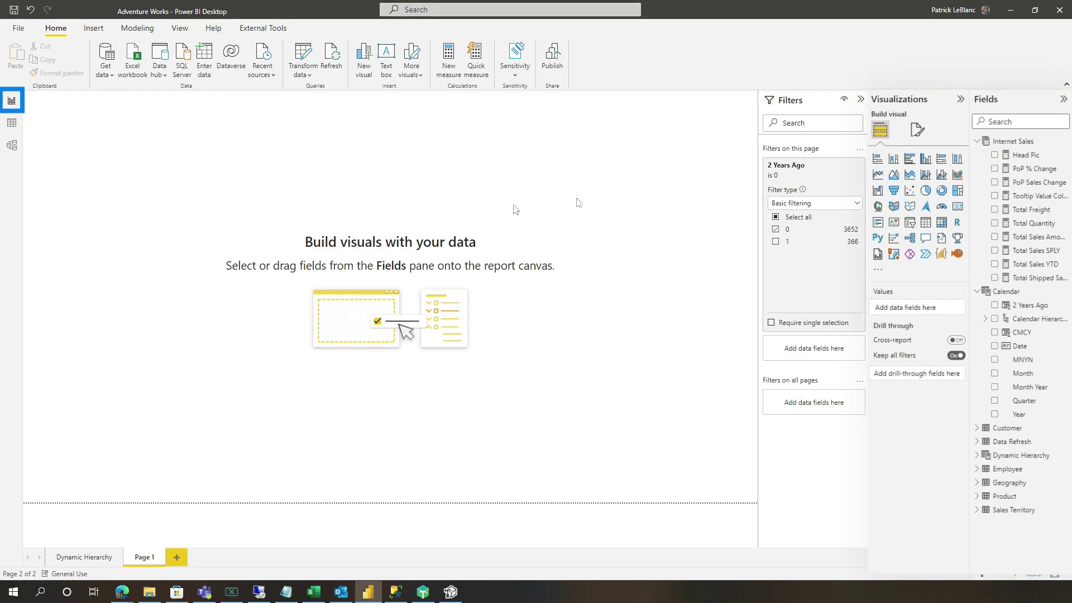
Step: Create the Internet Sales measure Total Shipped Sales = CALCULATE([Total Sales Amount],)
right_click(1021, 142)
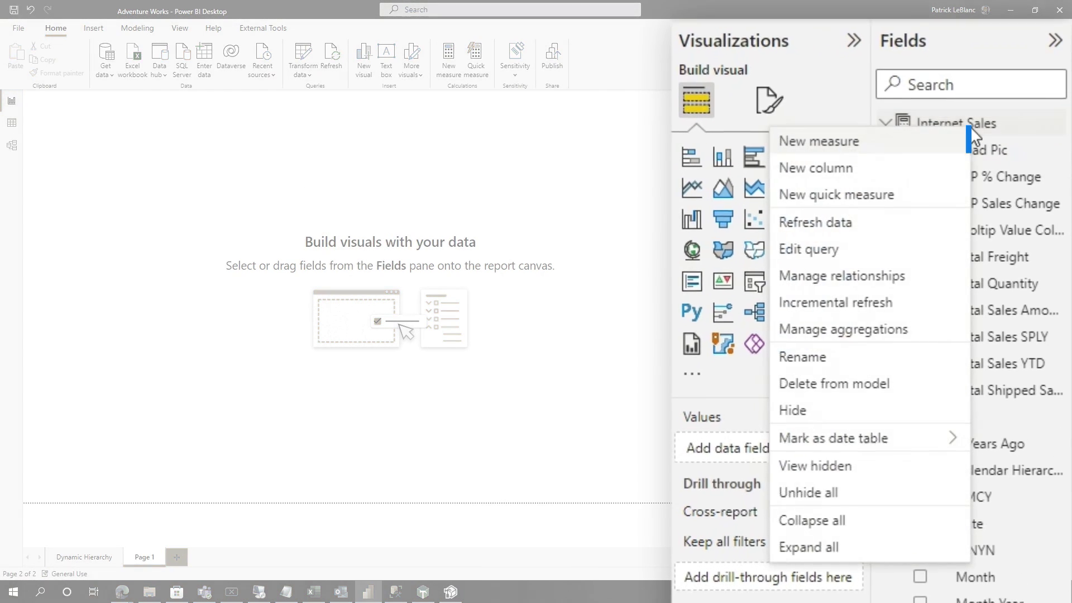
left_click(890, 147)
type("Total Shipped Sales =")
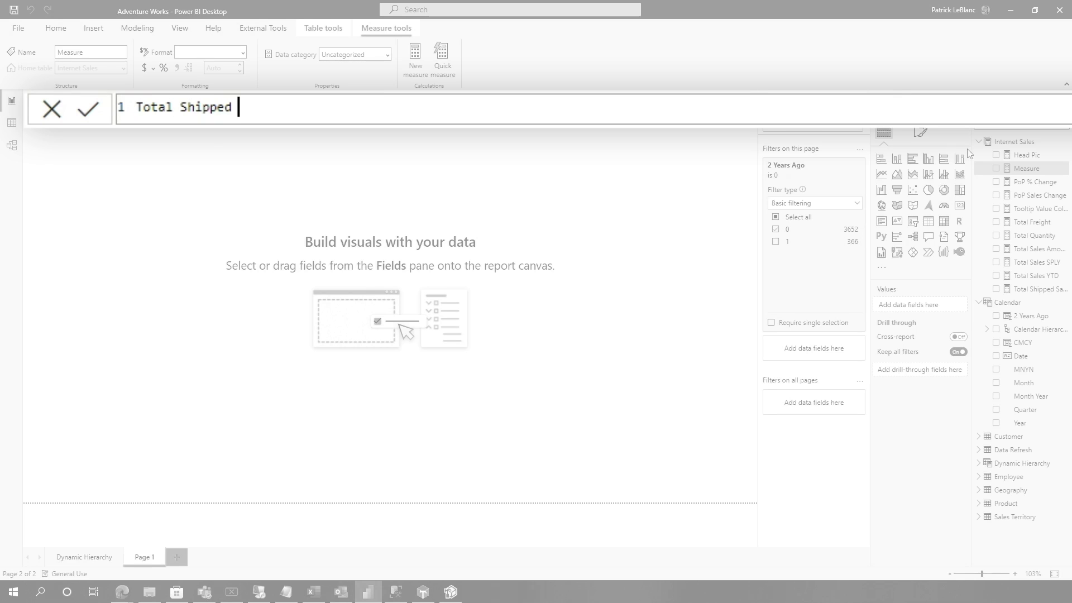
type("ca")
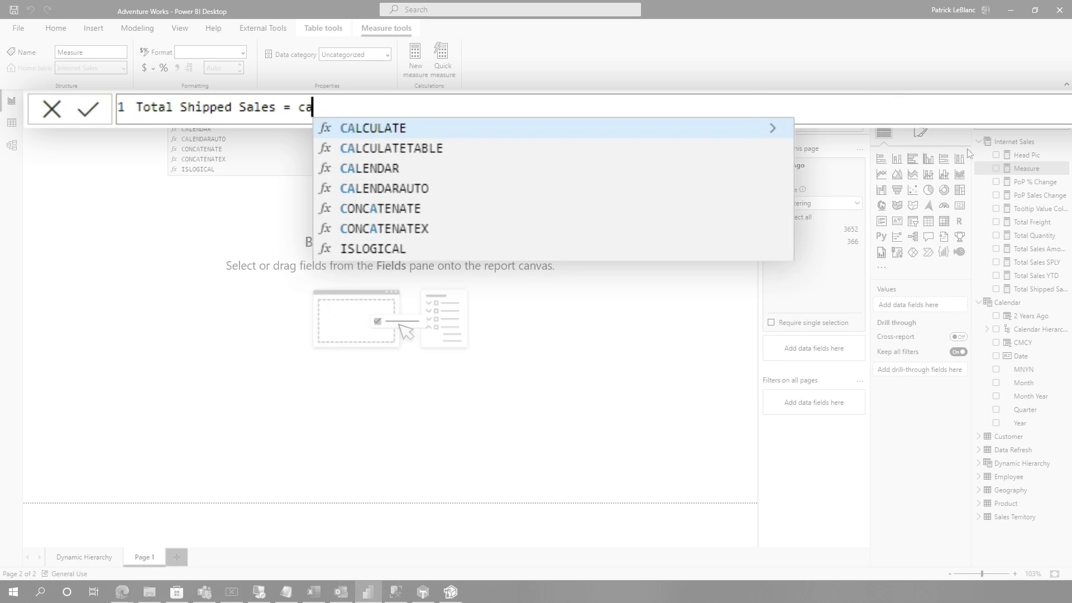
key("Tab")
type("[")
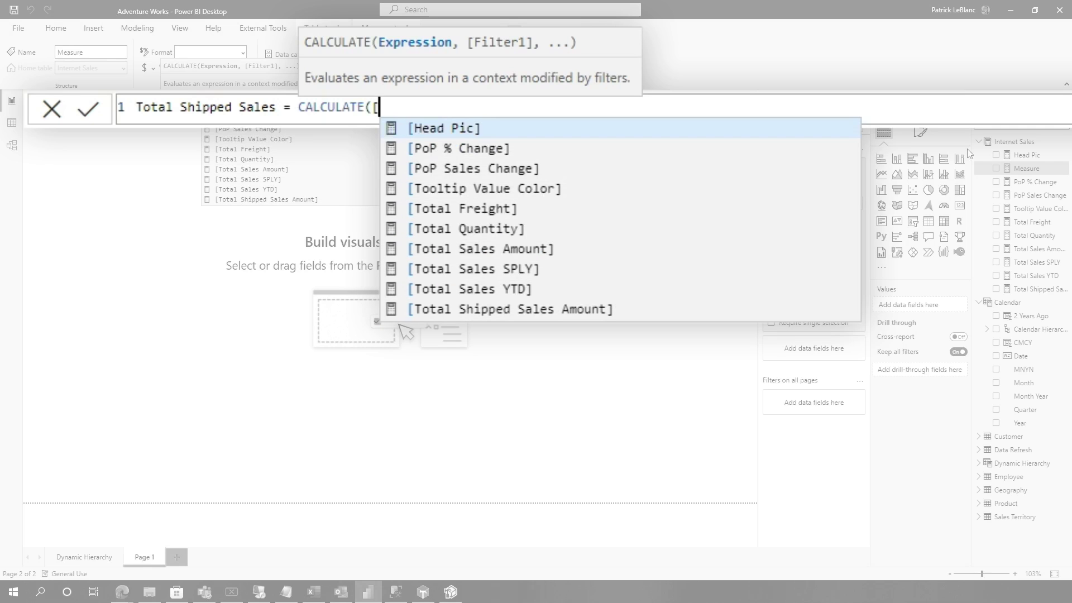
key("Down")
key("Down")
key("Down")
key("Down")
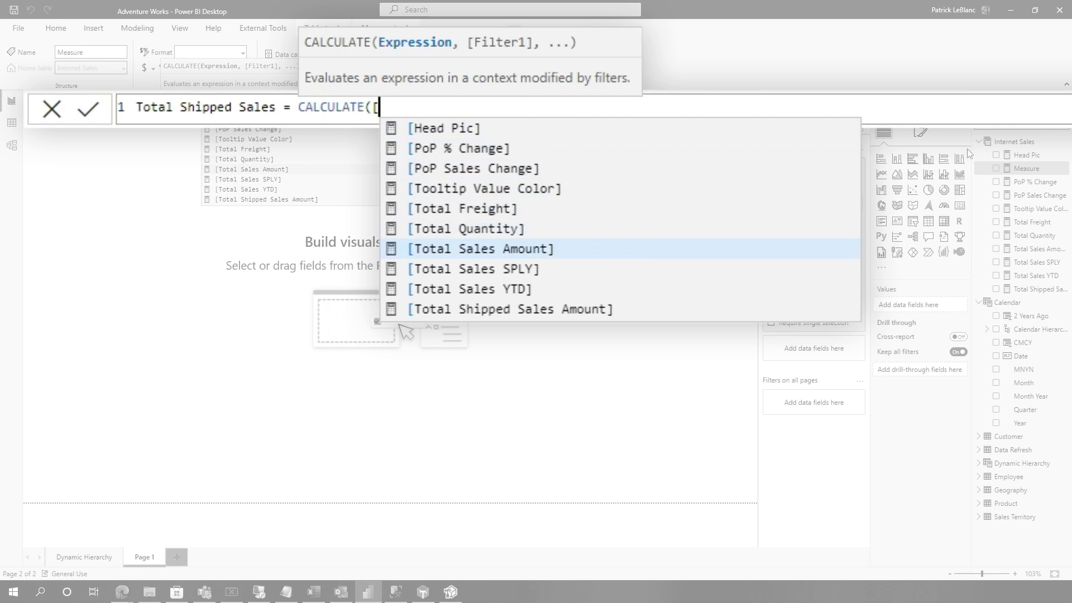
key("Tab")
type(",")
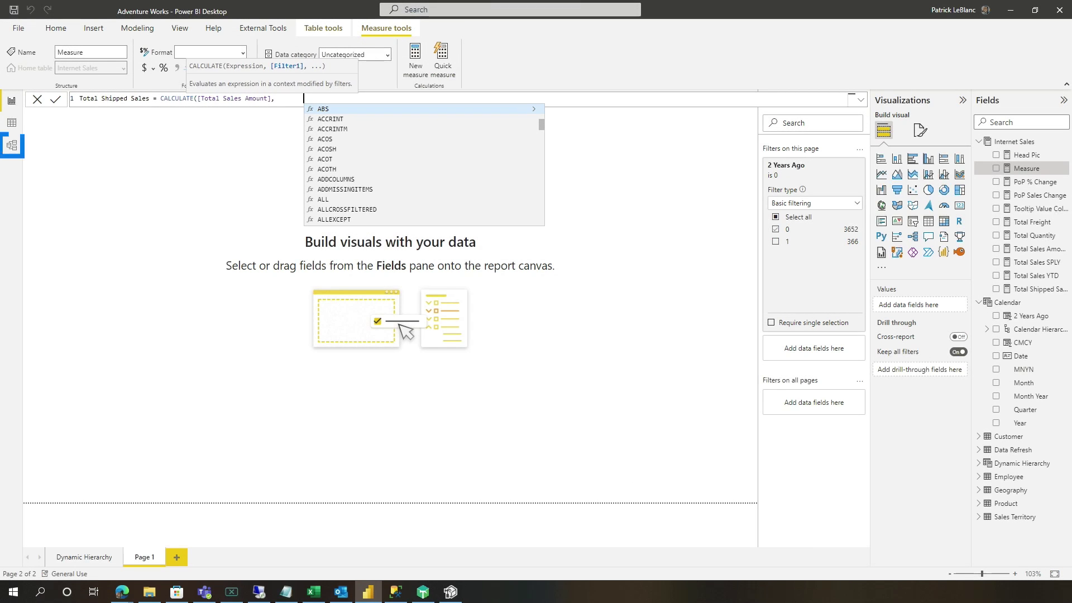
key("Escape")
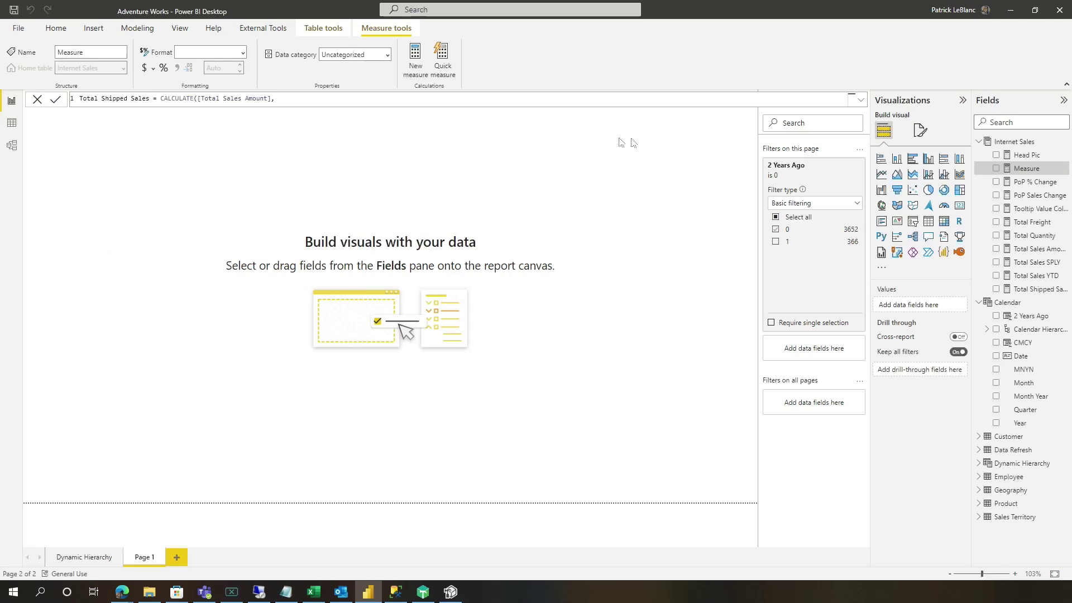
type(")")
key("Return")
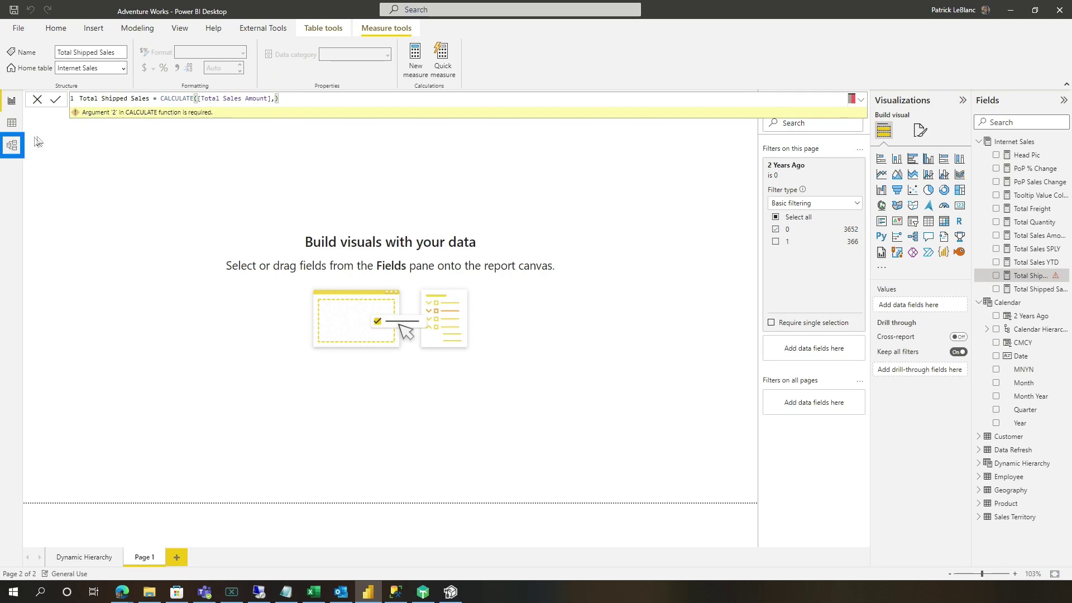
Step: Switch to the Model view diagram to find the Ship Date to Calendar Date relationship
left_click(14, 146)
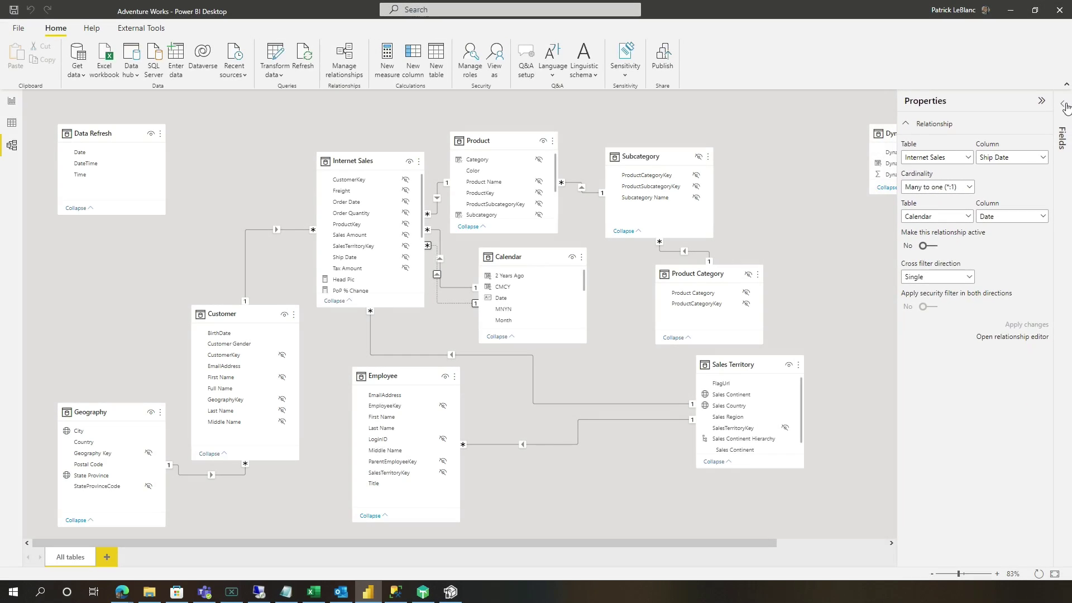
Step: Give Total Shipped Sales the filter USERELATIONSHIP('Calendar'[Date], 'Internet Sales'[Ship Date])
left_click(1065, 105)
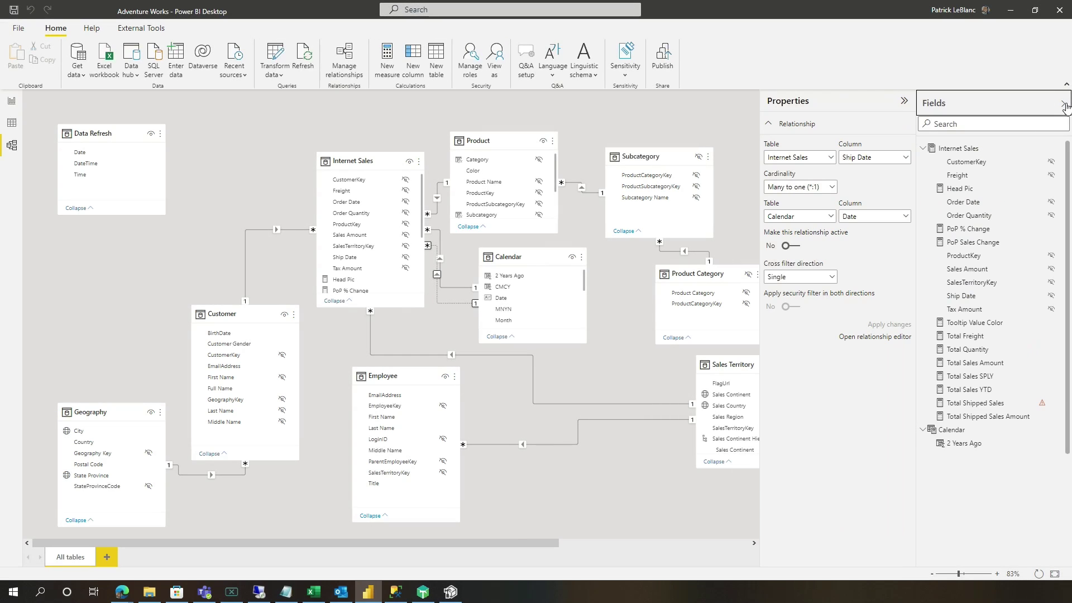
left_click(1002, 405)
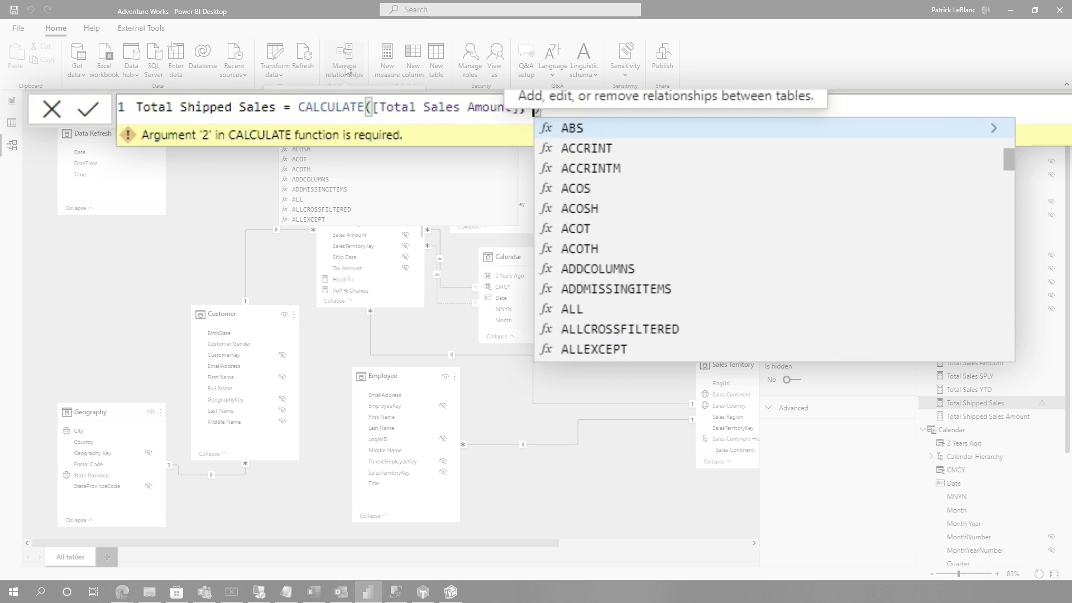
type("us")
key("Tab")
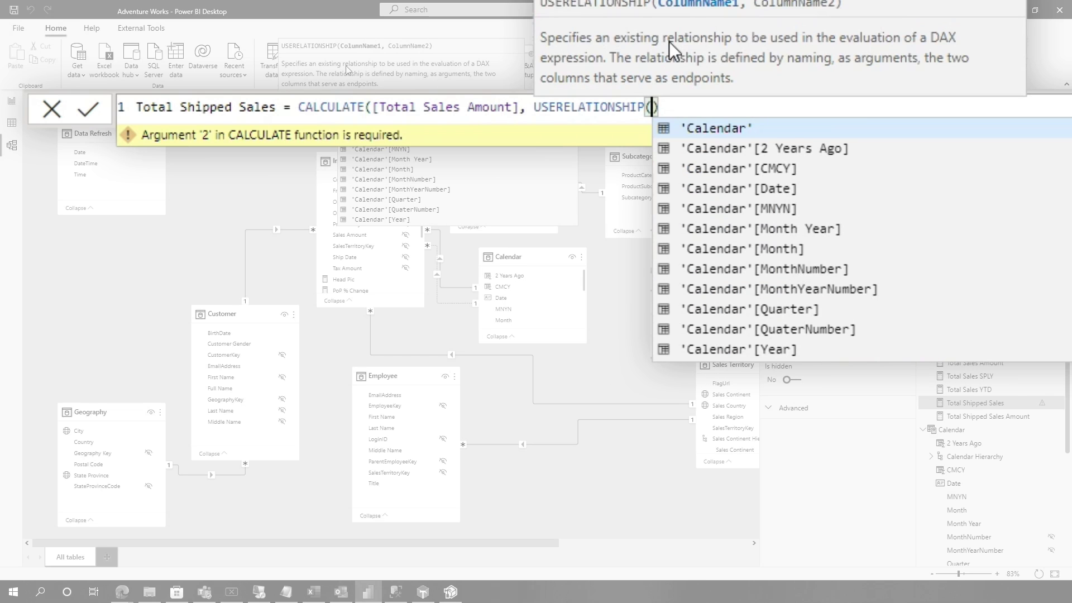
key("Down")
key("Down")
key("Down")
key("Tab")
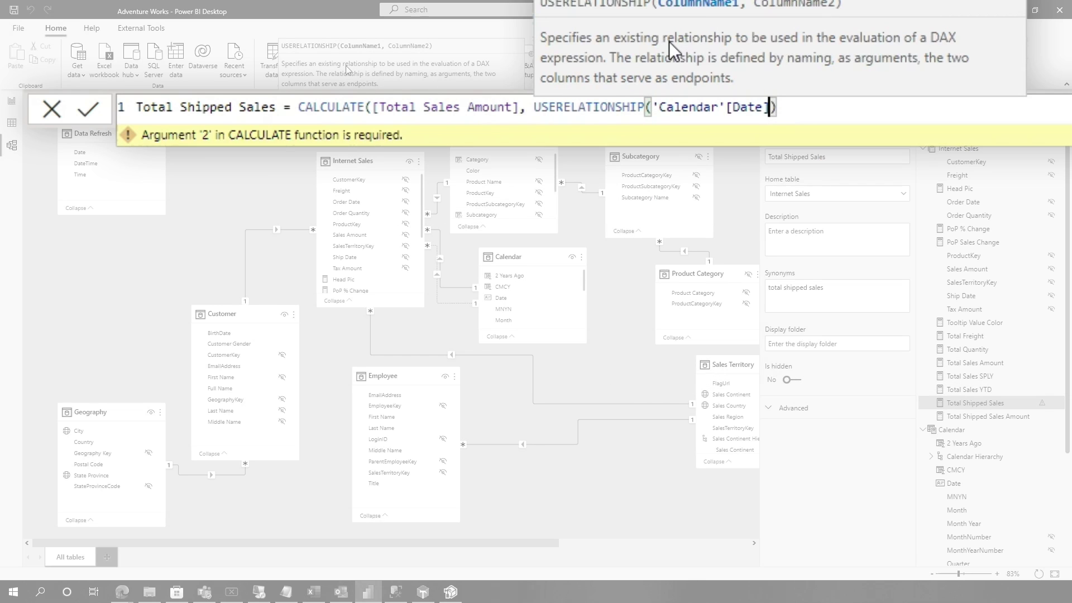
type(")")
left_click(451, 303)
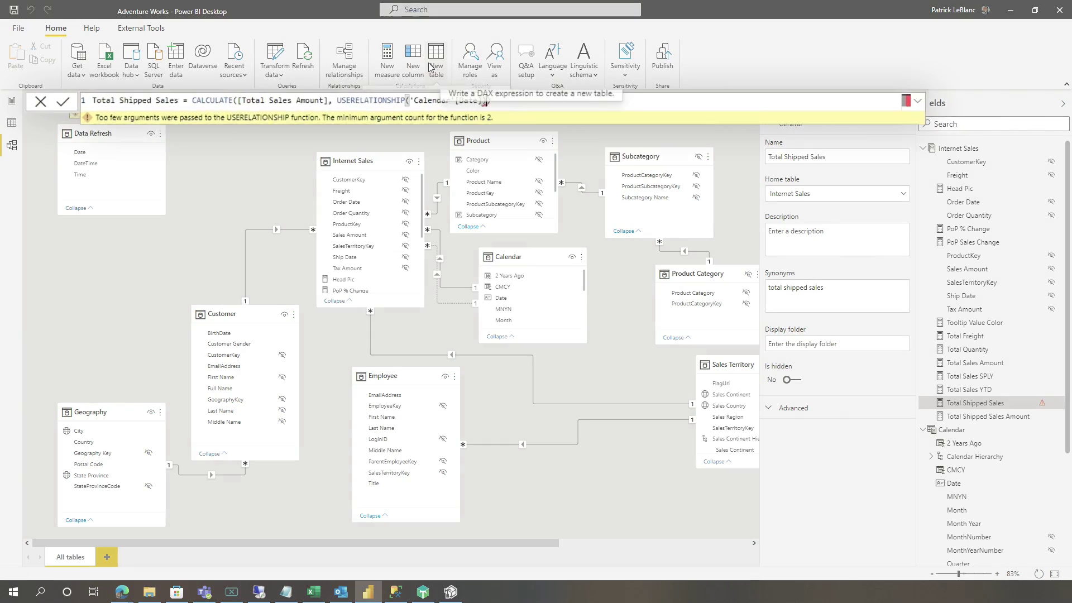
type(", In")
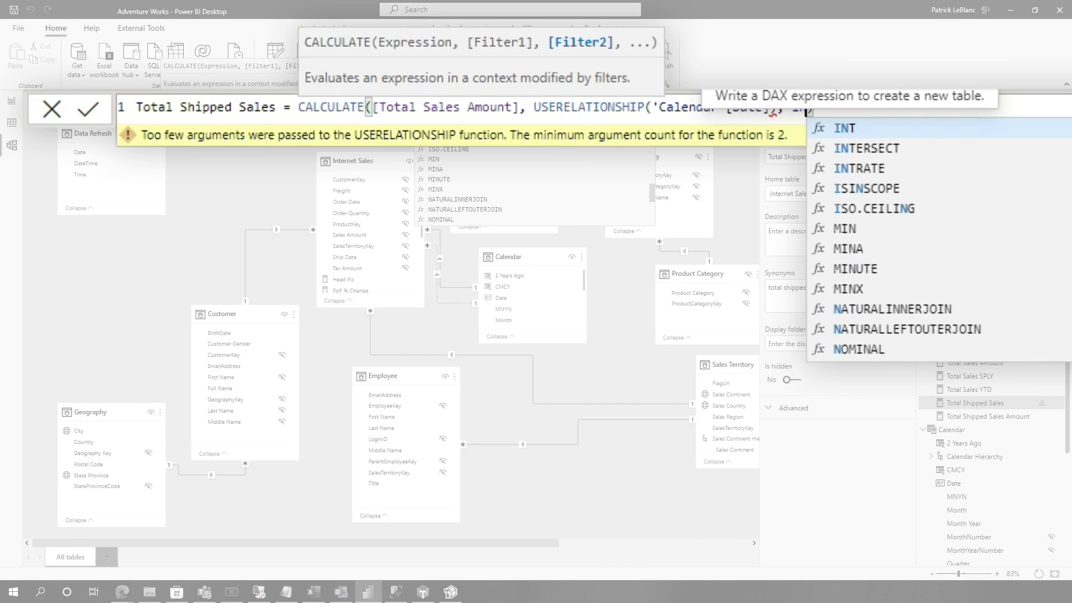
key("BackSpace")
key("BackSpace")
type("'I")
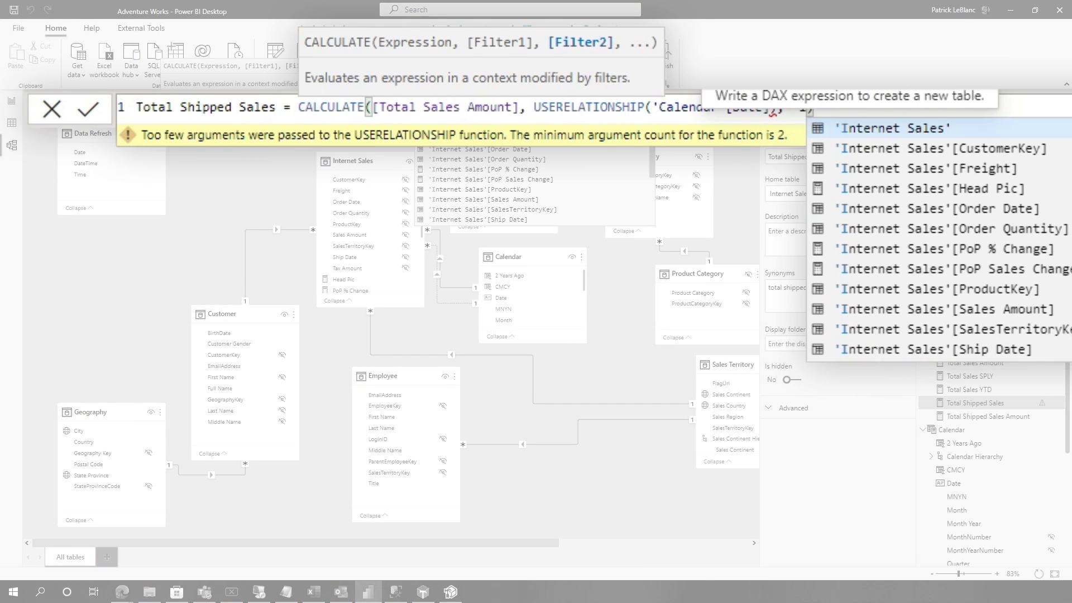
key("Down")
key("Down")
key("Down")
key("Tab")
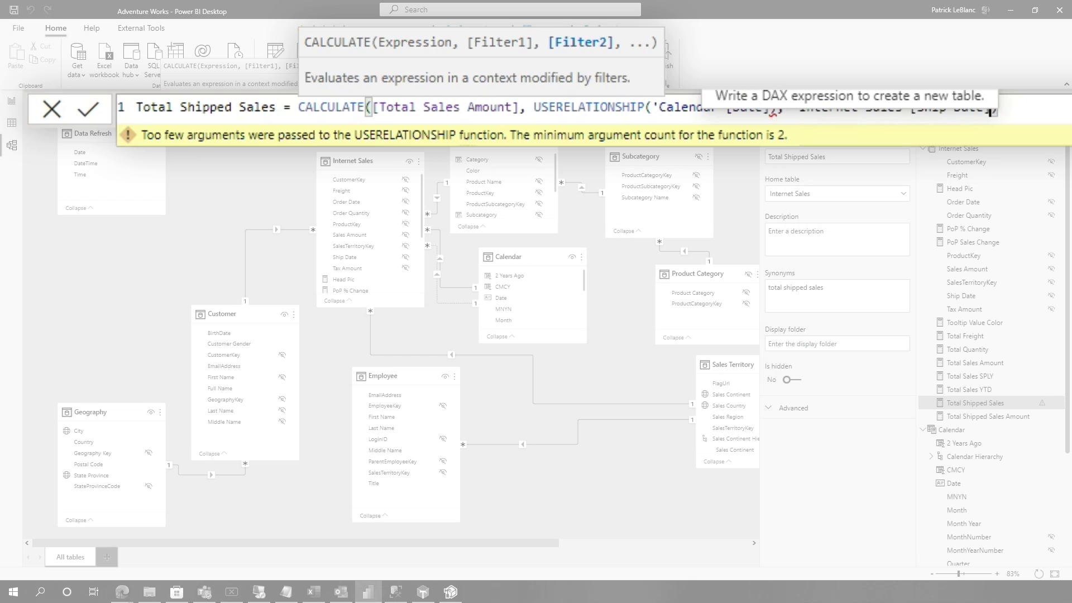
type(")")
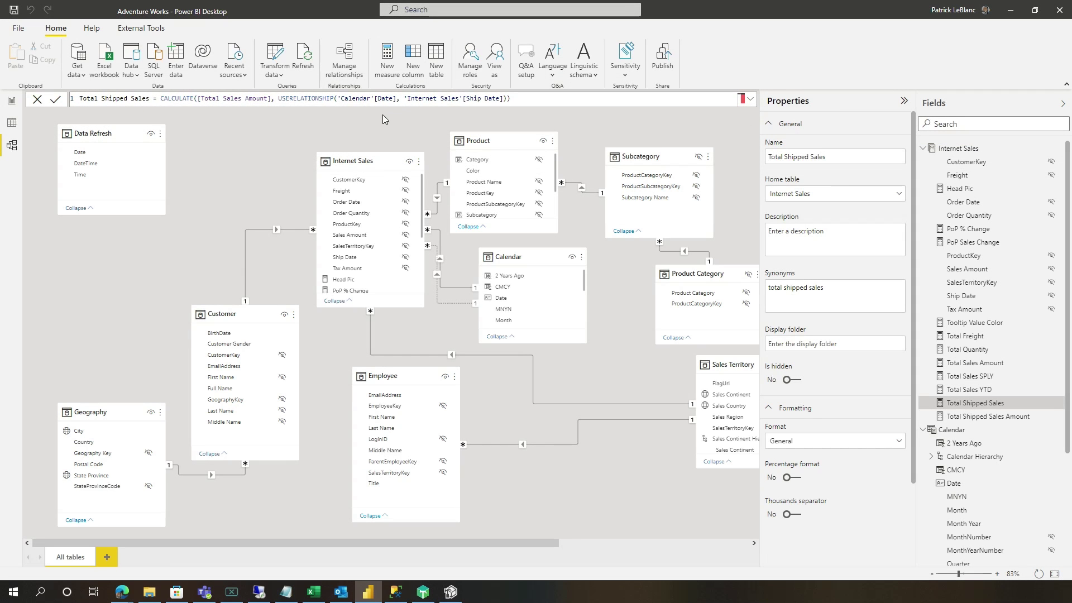